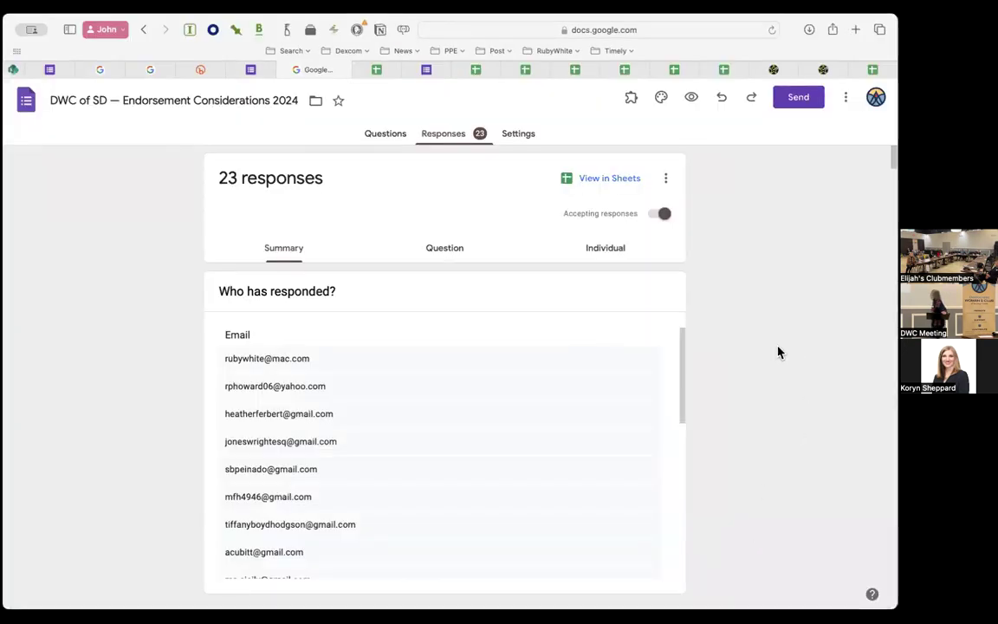
# - Open the STAR Voting on Google Forms guide at starvoting.org and show its introduction
pyautogui.click(774, 71)
pyautogui.scroll(10, 196, 312)
pyautogui.scroll(15, 196, 312)
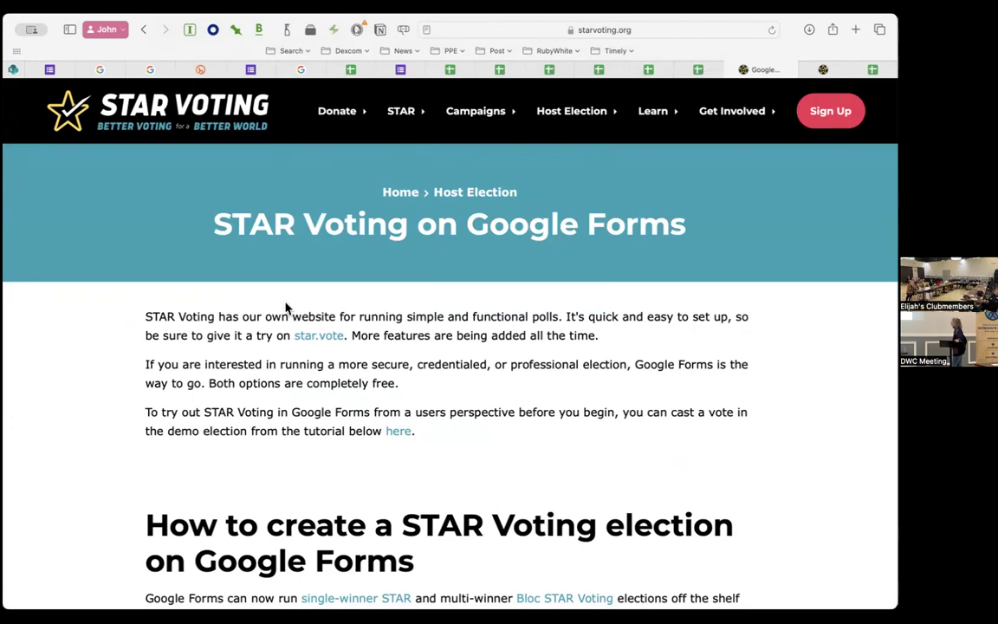
# - Look over the One Section endorsement form's questions and compare them with the respondent views of the DWC Endorsement Considerations 2024 form
pyautogui.click(400, 70)
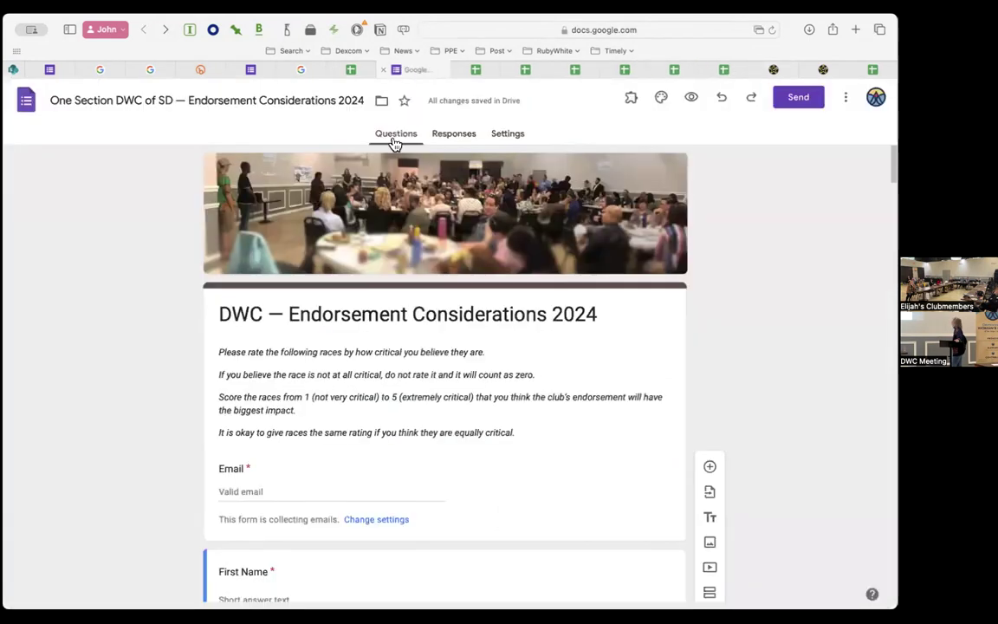
pyautogui.click(447, 135)
pyautogui.click(407, 136)
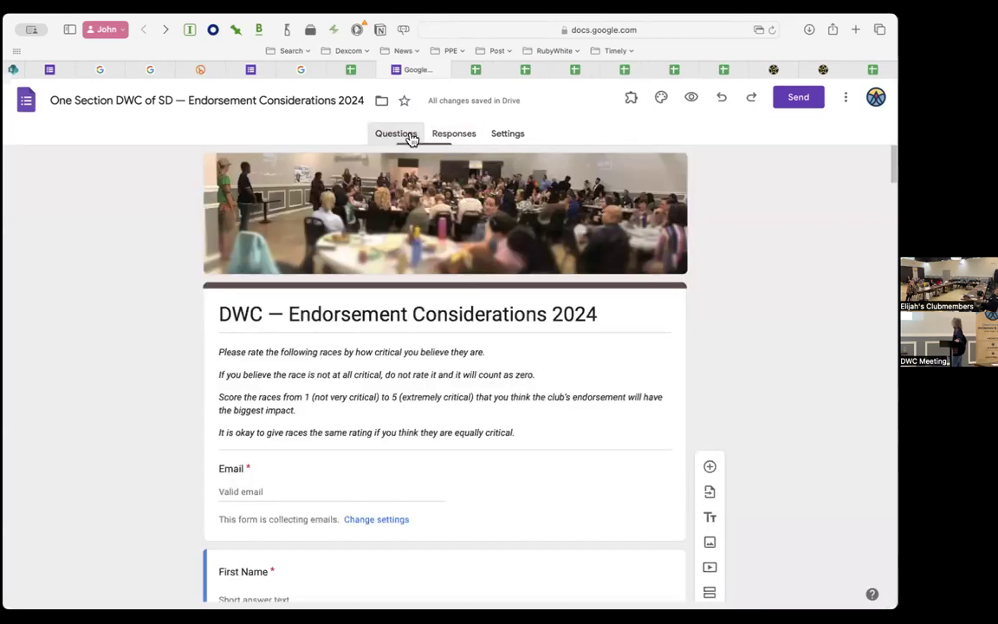
pyautogui.click(263, 68)
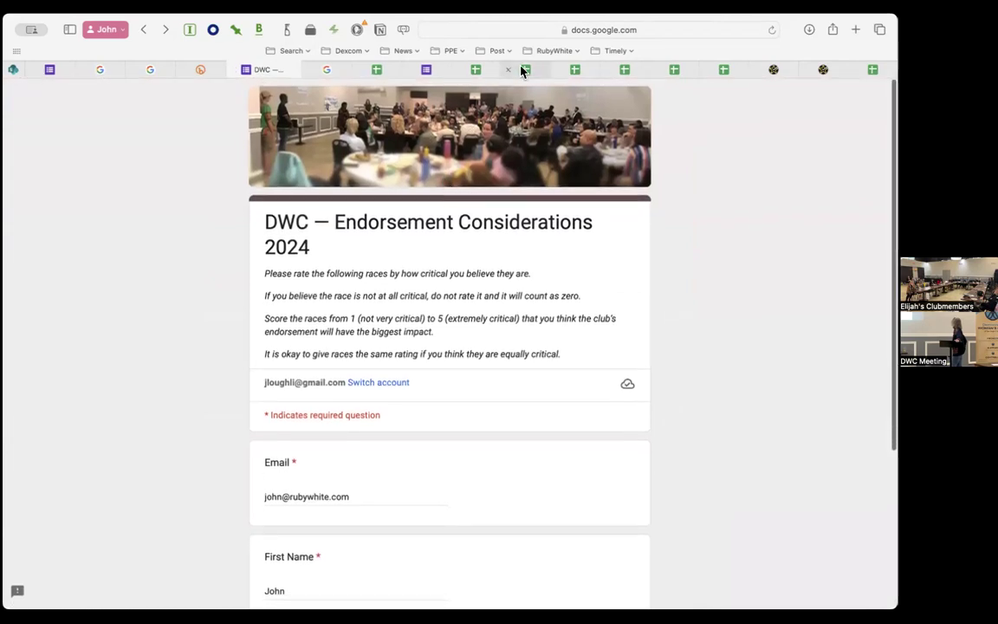
pyautogui.click(49, 69)
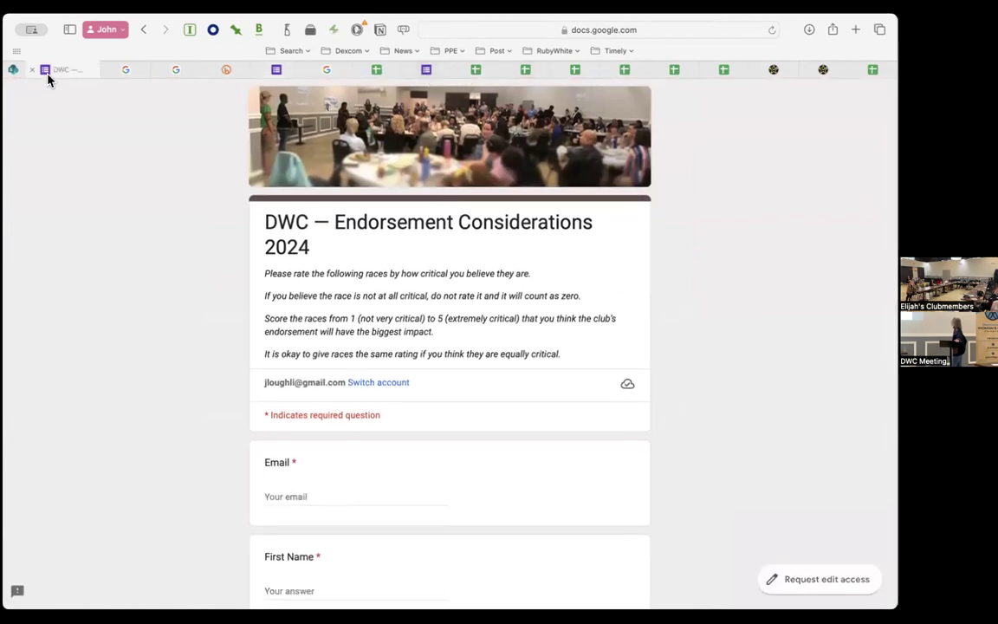
pyautogui.click(437, 71)
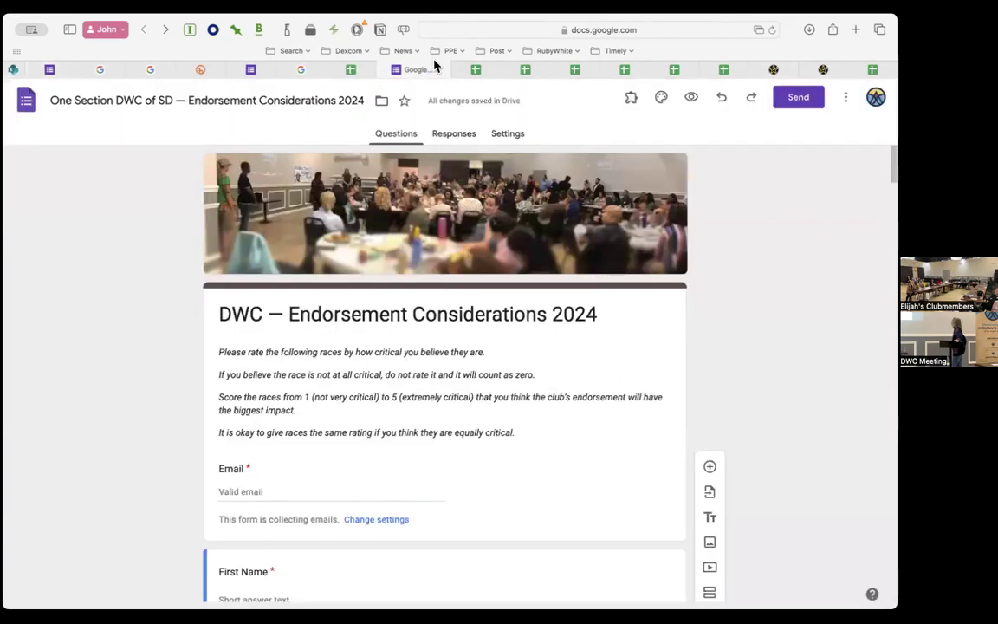
# - Open the DWC of SD Endorsement Considerations 2024 responses spreadsheet and review the ratings across all race columns
pyautogui.click(353, 73)
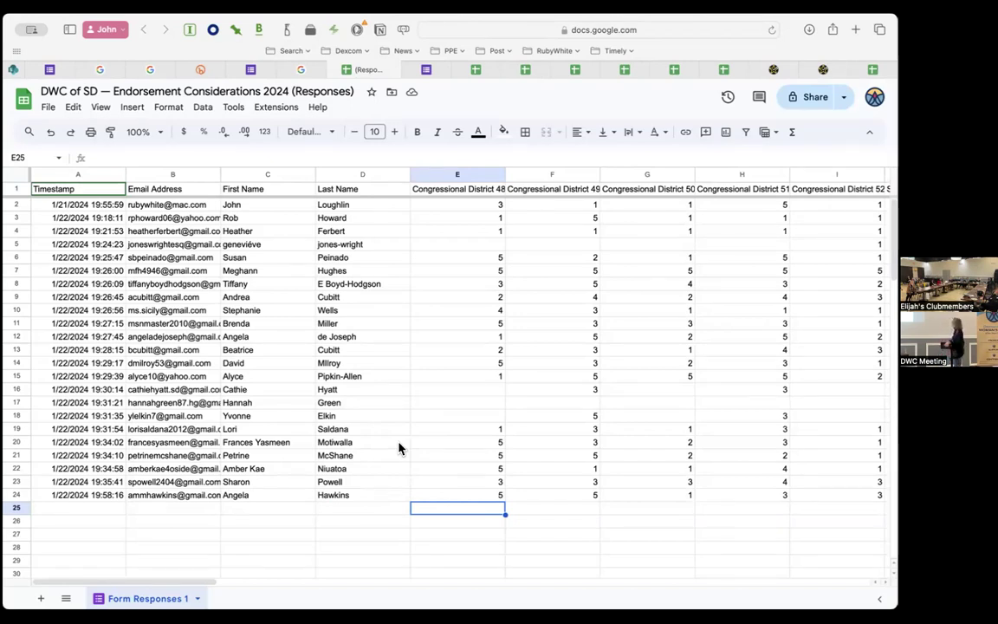
pyautogui.hscroll(6, 473, 410)
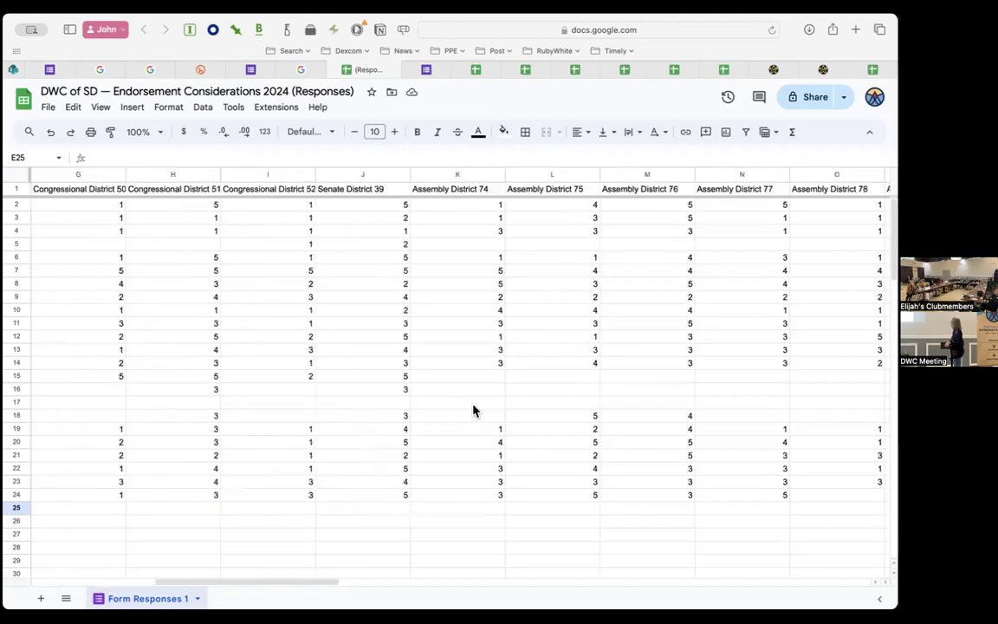
pyautogui.hscroll(20, 472, 410)
pyautogui.hscroll(-20, 473, 410)
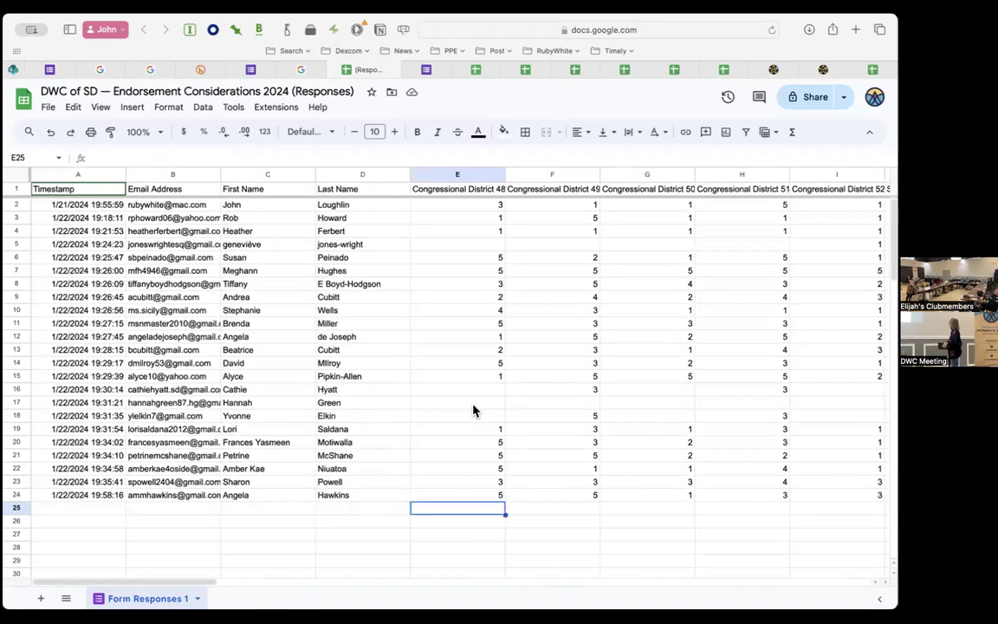
pyautogui.hscroll(20, 472, 410)
pyautogui.hscroll(-20, 472, 410)
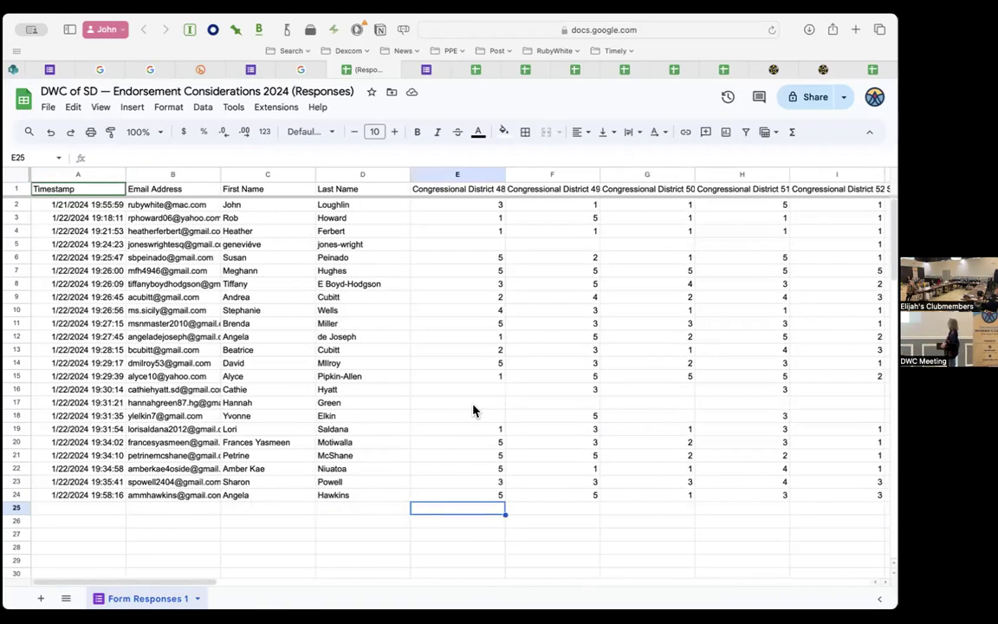
# - View the One Section form's response sheet and return to the DWC of SD response sheet for comparison
pyautogui.click(429, 75)
pyautogui.click(468, 73)
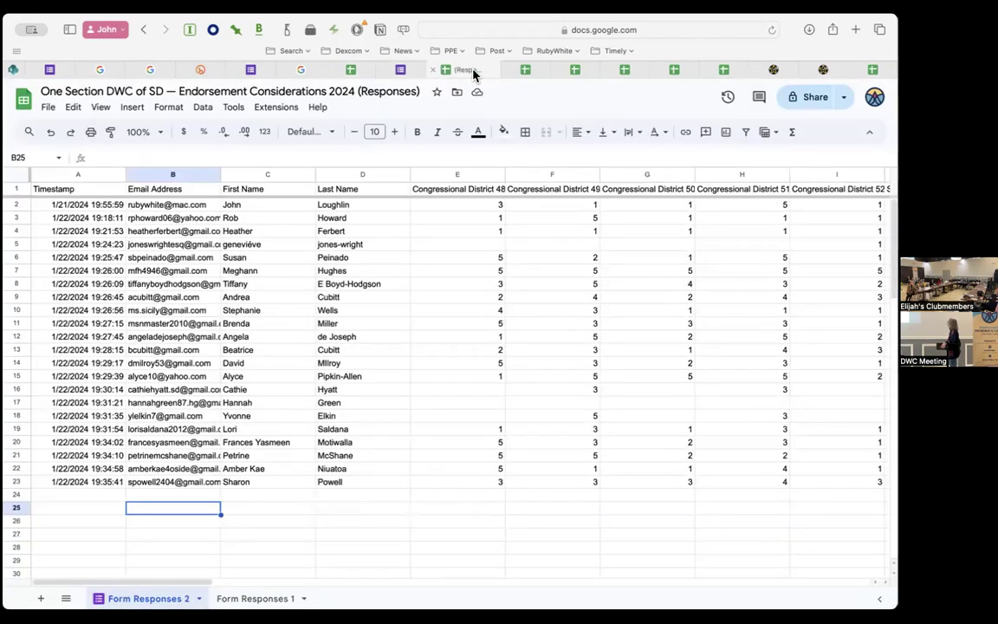
pyautogui.click(520, 73)
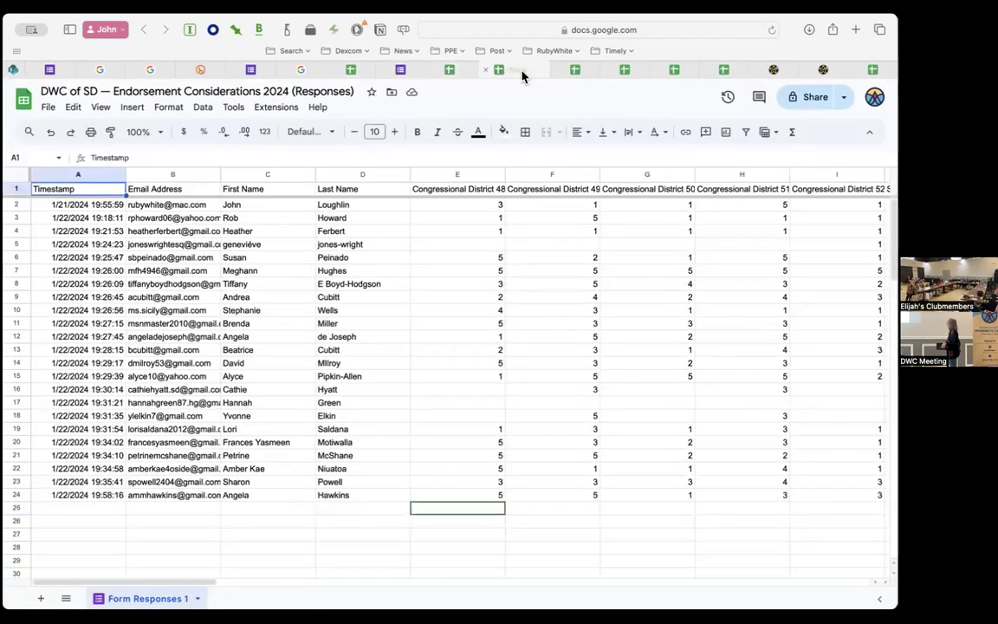
# - Open the Endorsement Considerations 2024 Results spreadsheet, check the Congressional Results sheet, and return to the Summary sheet
pyautogui.click(576, 72)
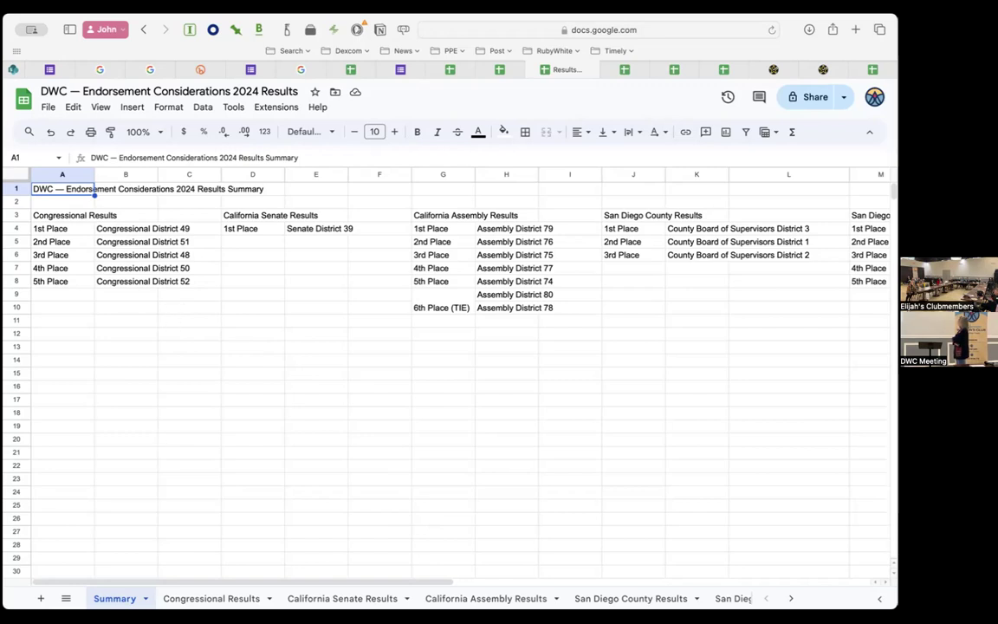
pyautogui.click(212, 598)
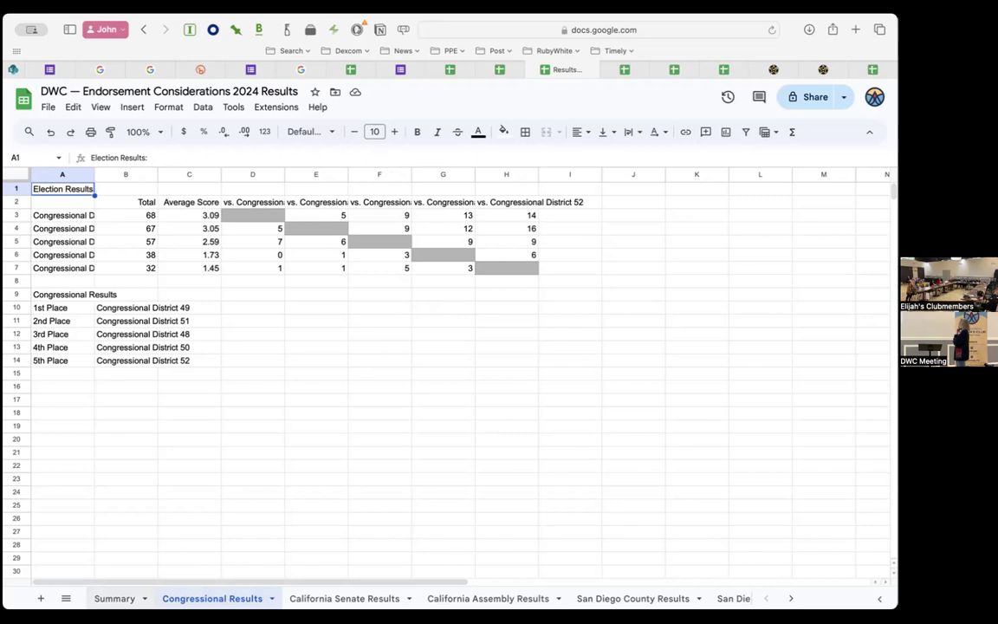
pyautogui.click(121, 598)
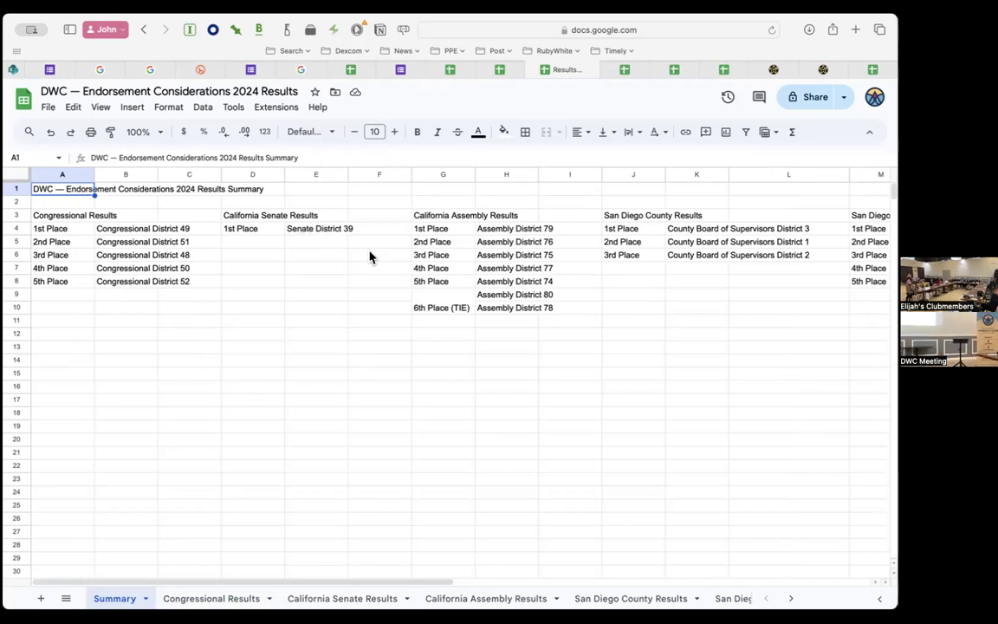
# - Examine the Summary sheet's race rankings from California Senate and Assembly through San Diego, Chula Vista and Carlsbad
pyautogui.hscroll(5, 318, 261)
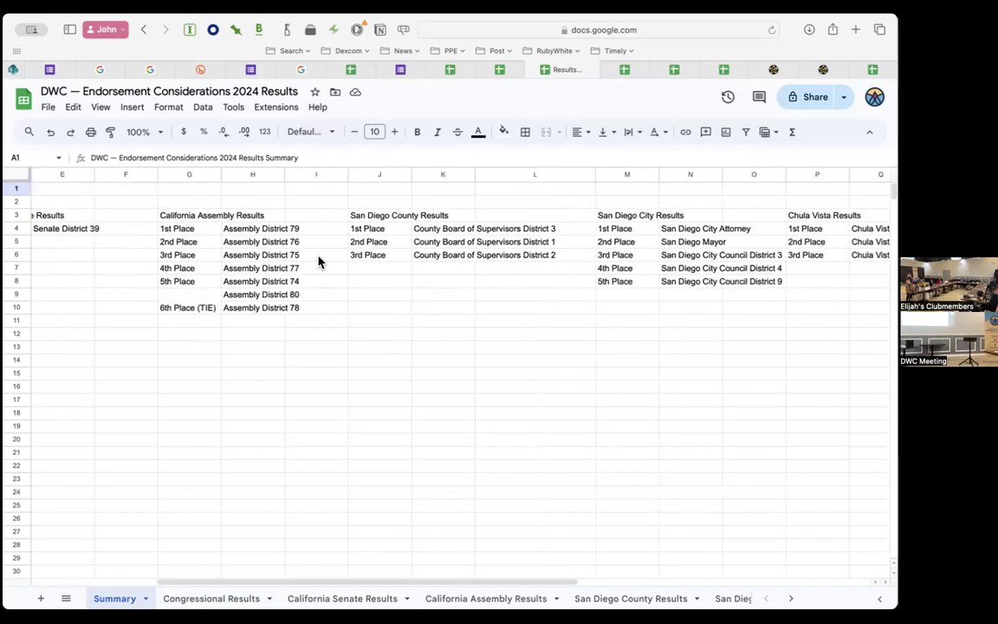
pyautogui.hscroll(-1, 319, 261)
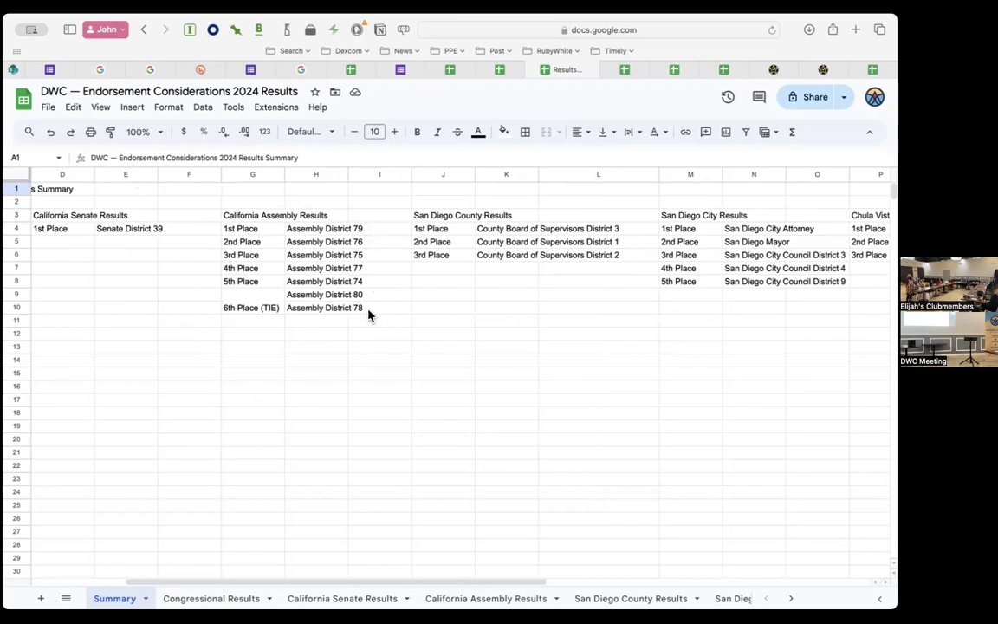
pyautogui.hscroll(3, 413, 316)
pyautogui.hscroll(-2, 413, 316)
pyautogui.hscroll(3, 413, 315)
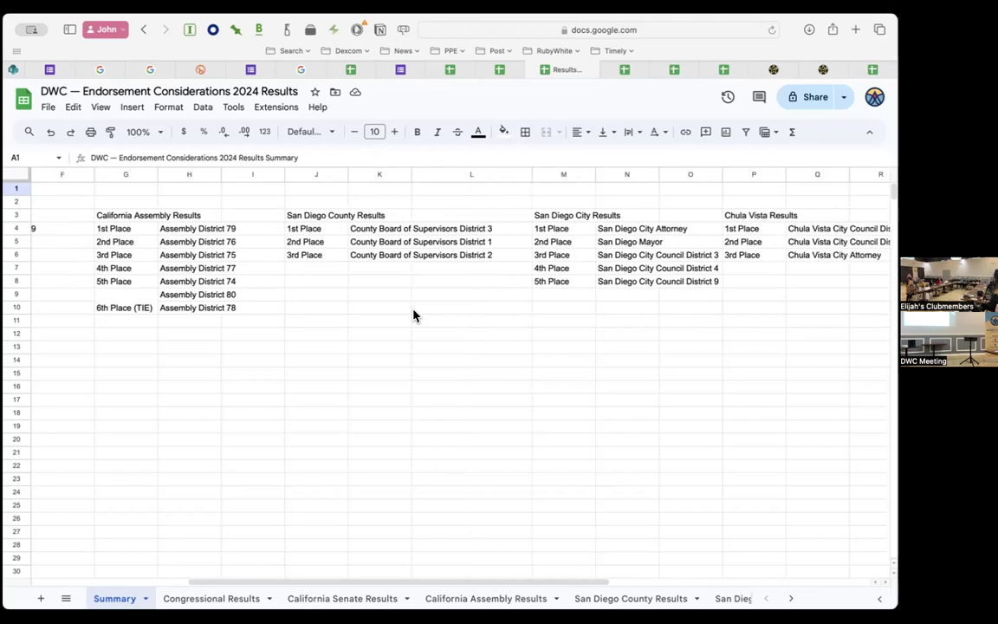
pyautogui.rightClick(413, 312)
pyautogui.click(356, 321)
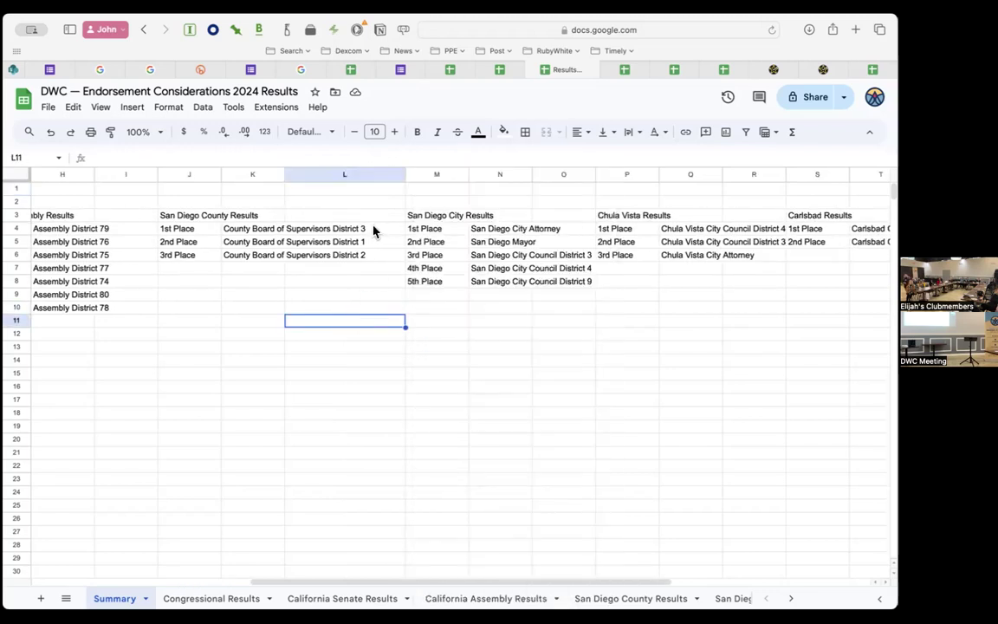
pyautogui.hscroll(3, 529, 336)
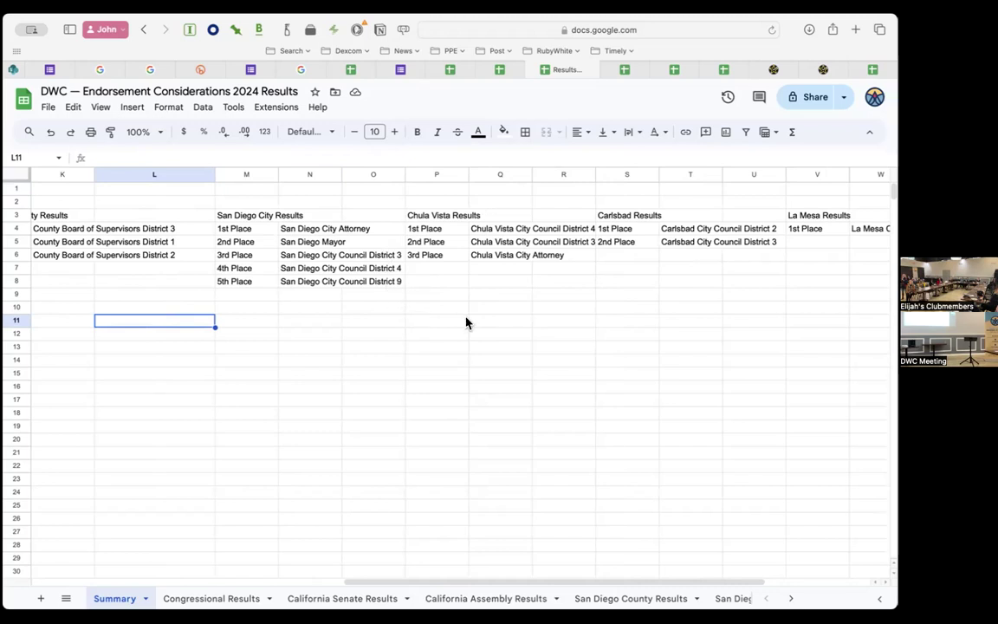
# - Widen column Z in the Summary sheet to fit the full race names under Oceanside Results
pyautogui.hscroll(4, 465, 322)
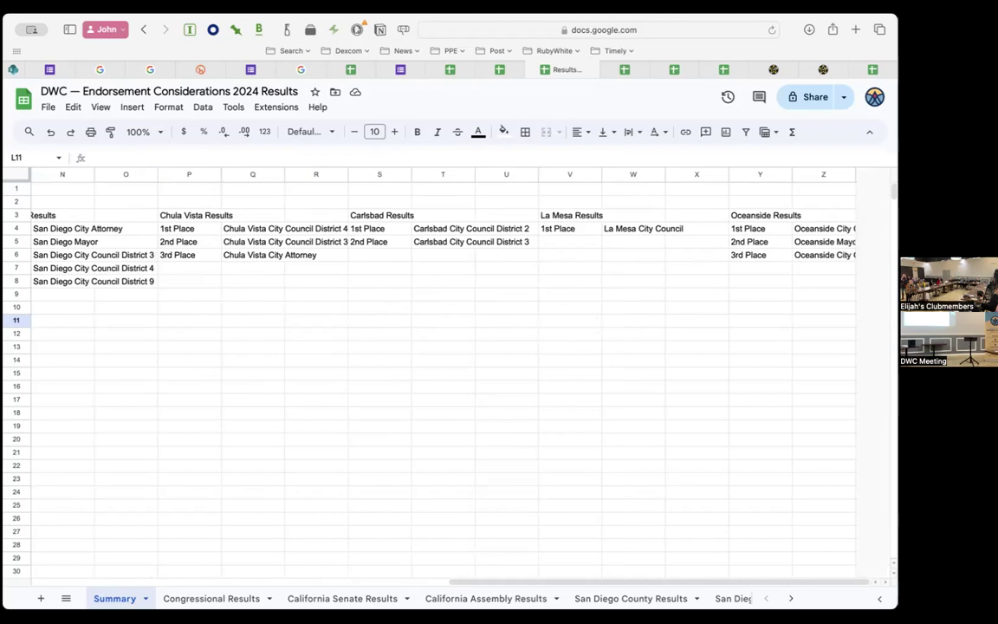
pyautogui.click(821, 203)
pyautogui.moveTo(856, 171)
pyautogui.mouseDown()
pyautogui.moveTo(889, 173)
pyautogui.moveTo(838, 171)
pyautogui.moveTo(871, 175)
pyautogui.mouseUp()
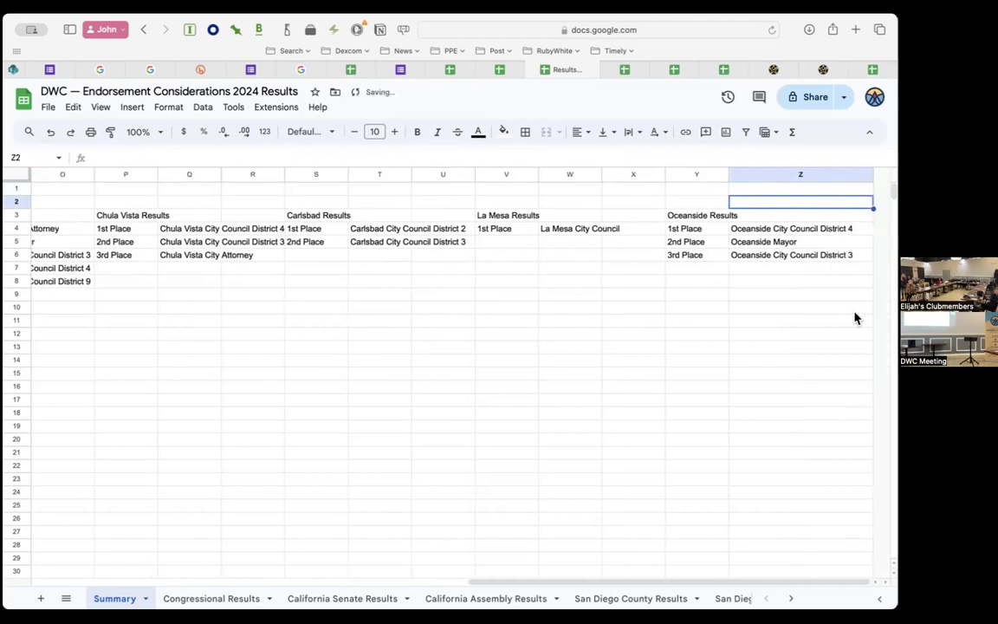